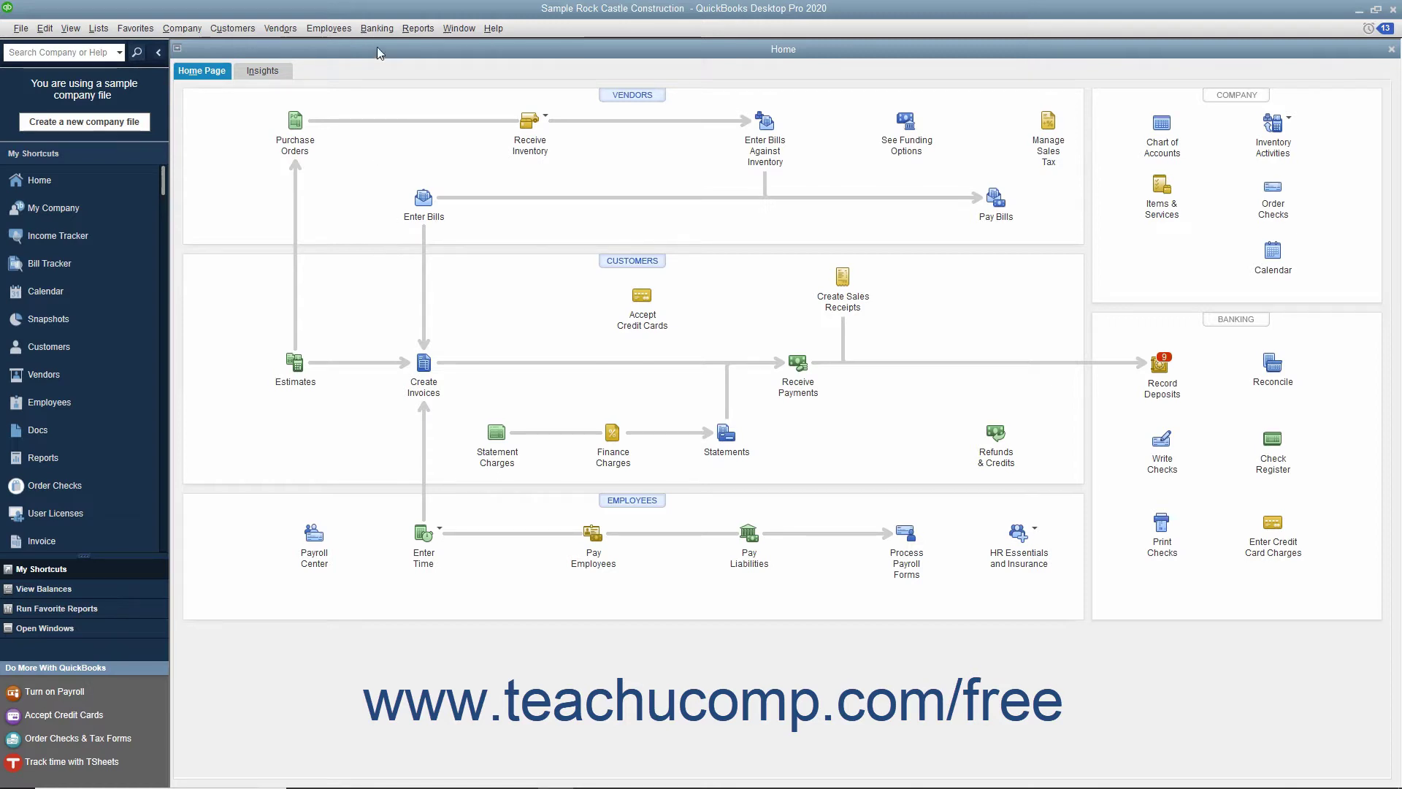
Start a new Make Deposits entry with the payment type filter left on All types
left_click(377, 28)
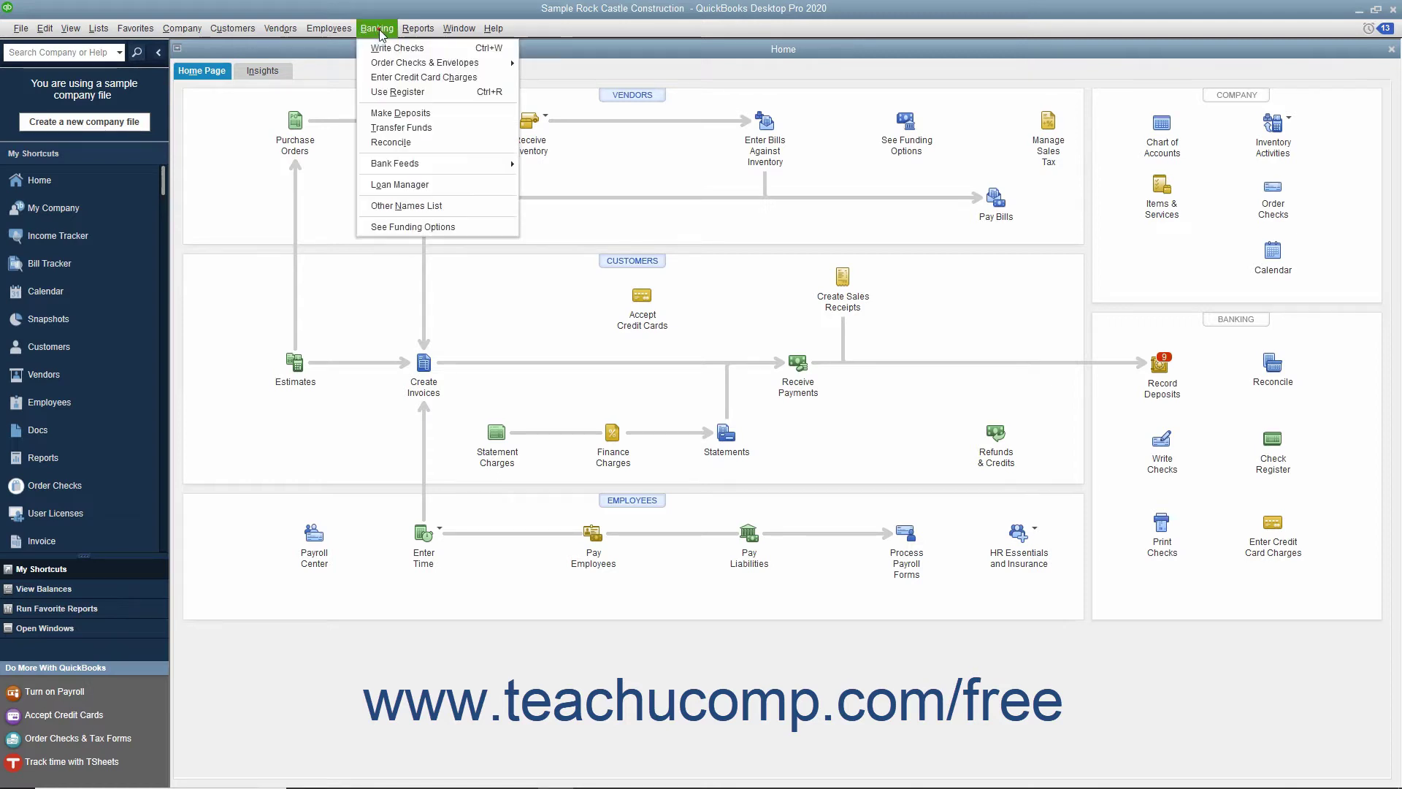
left_click(383, 114)
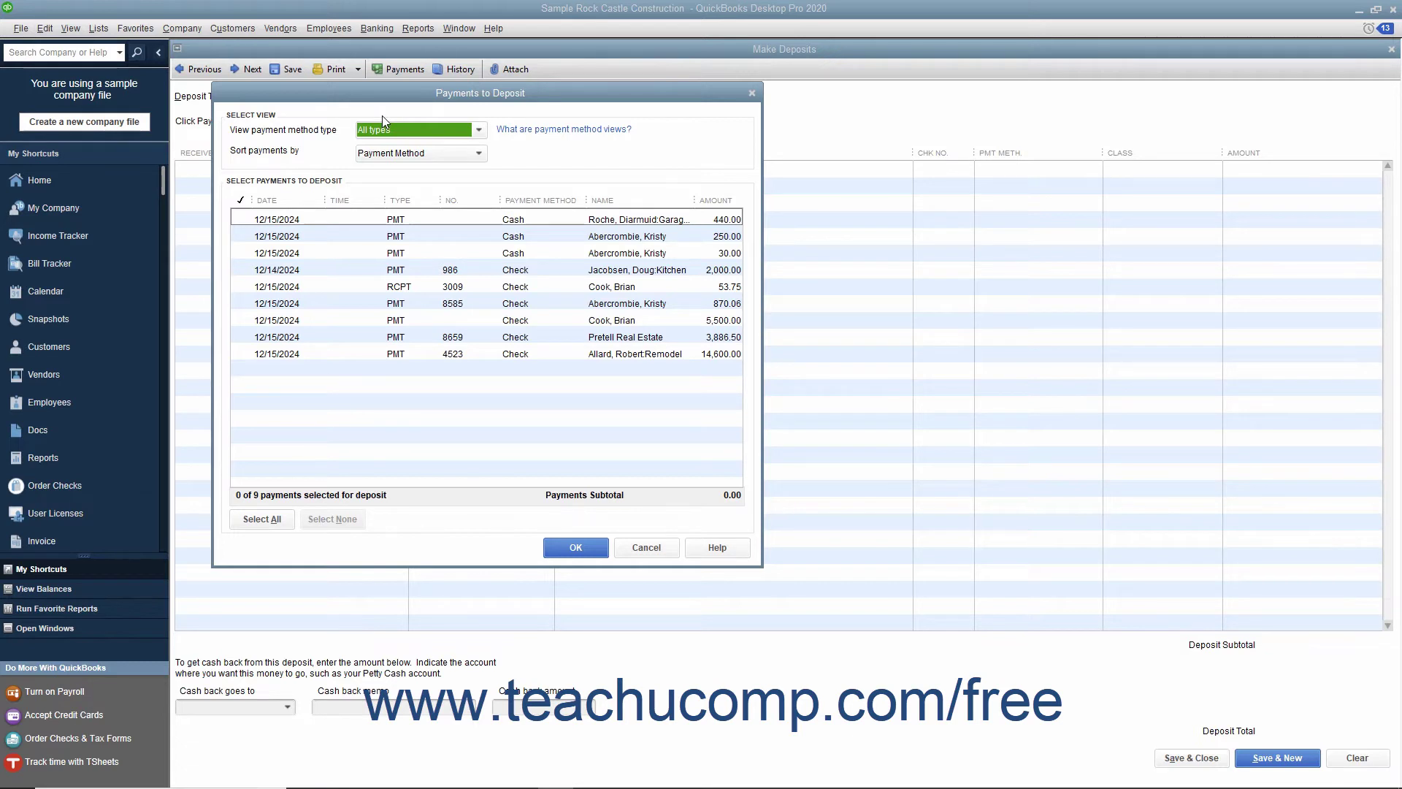
left_click(480, 130)
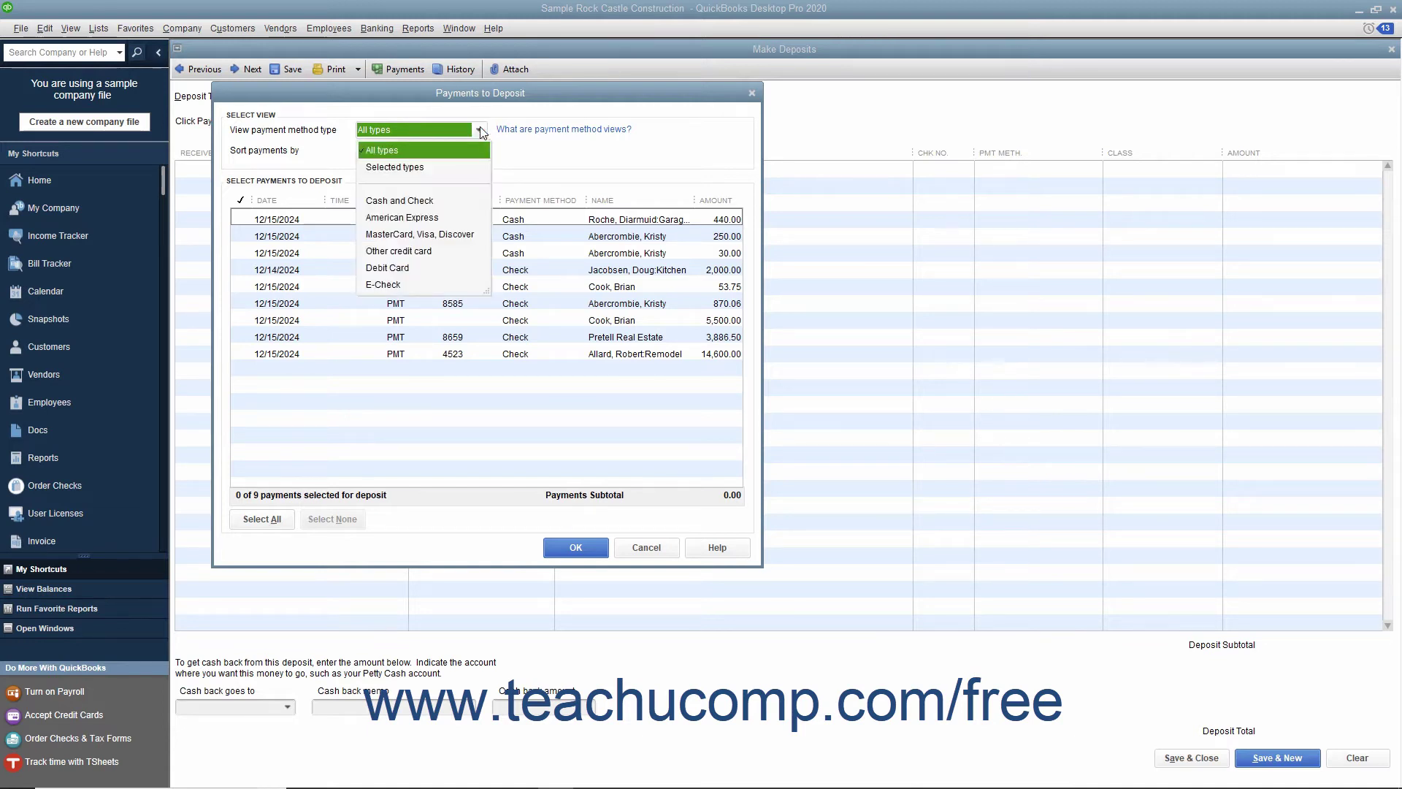
left_click(445, 156)
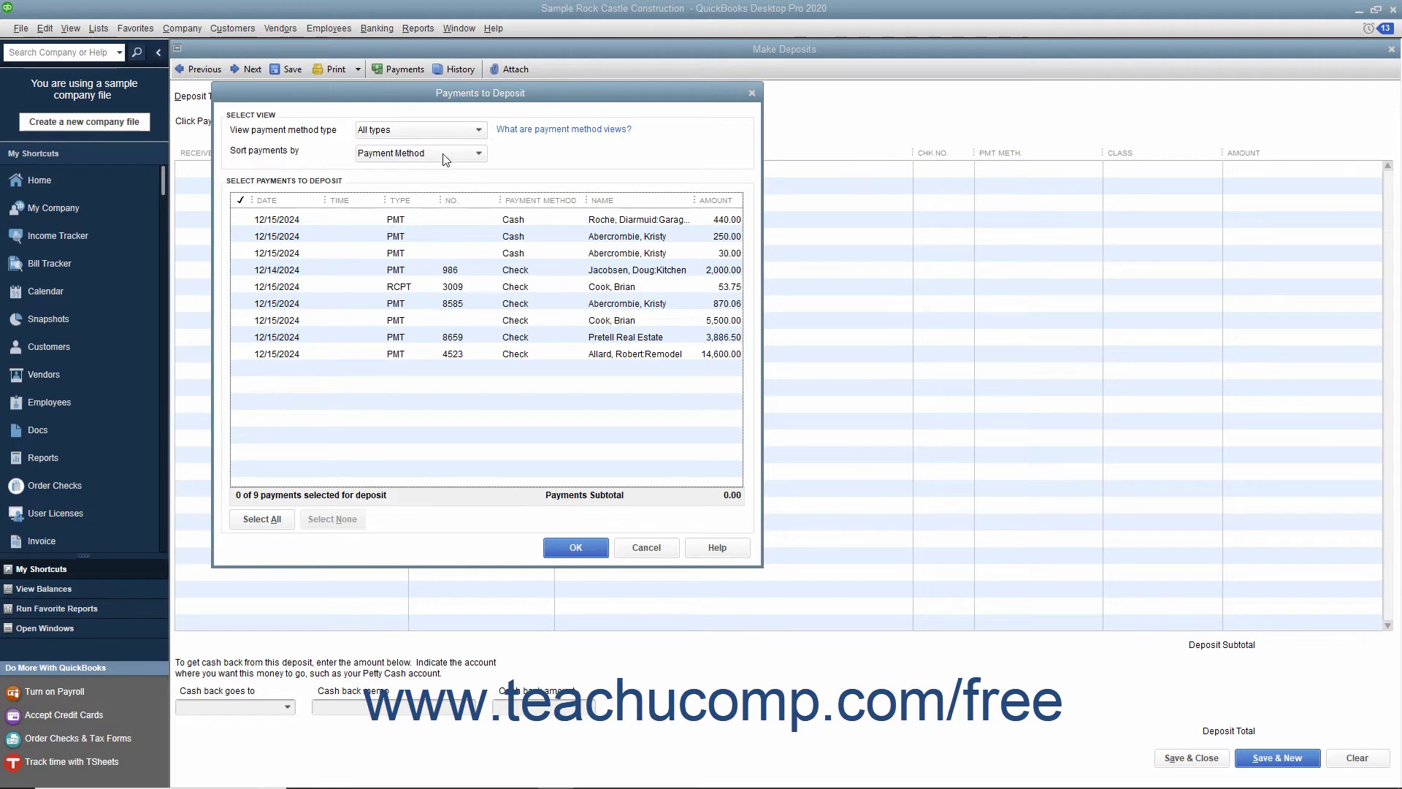
Check all nine payments, including the 30.00 cash and 14,600.00 payments, totalling 27,630.31
left_click(241, 218)
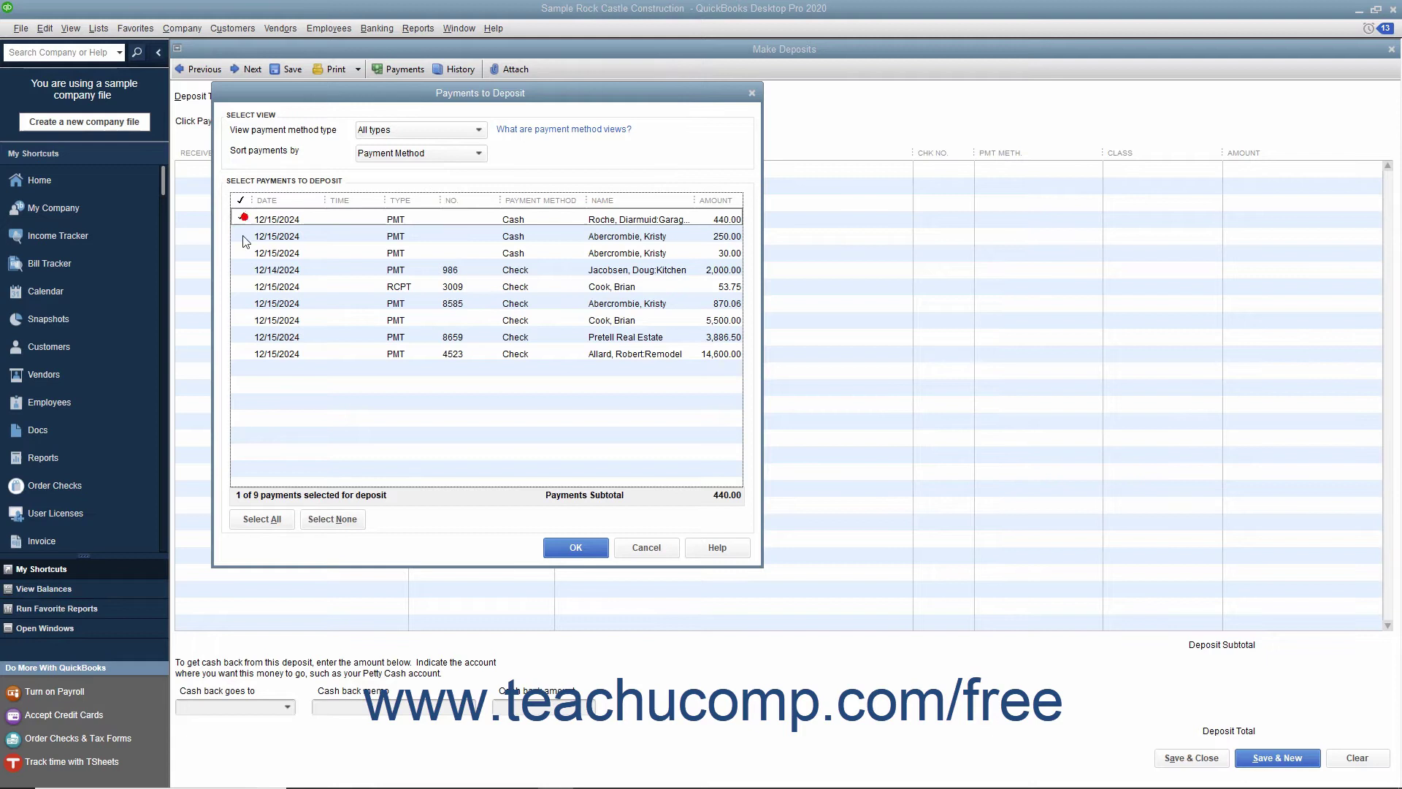
left_click(242, 253)
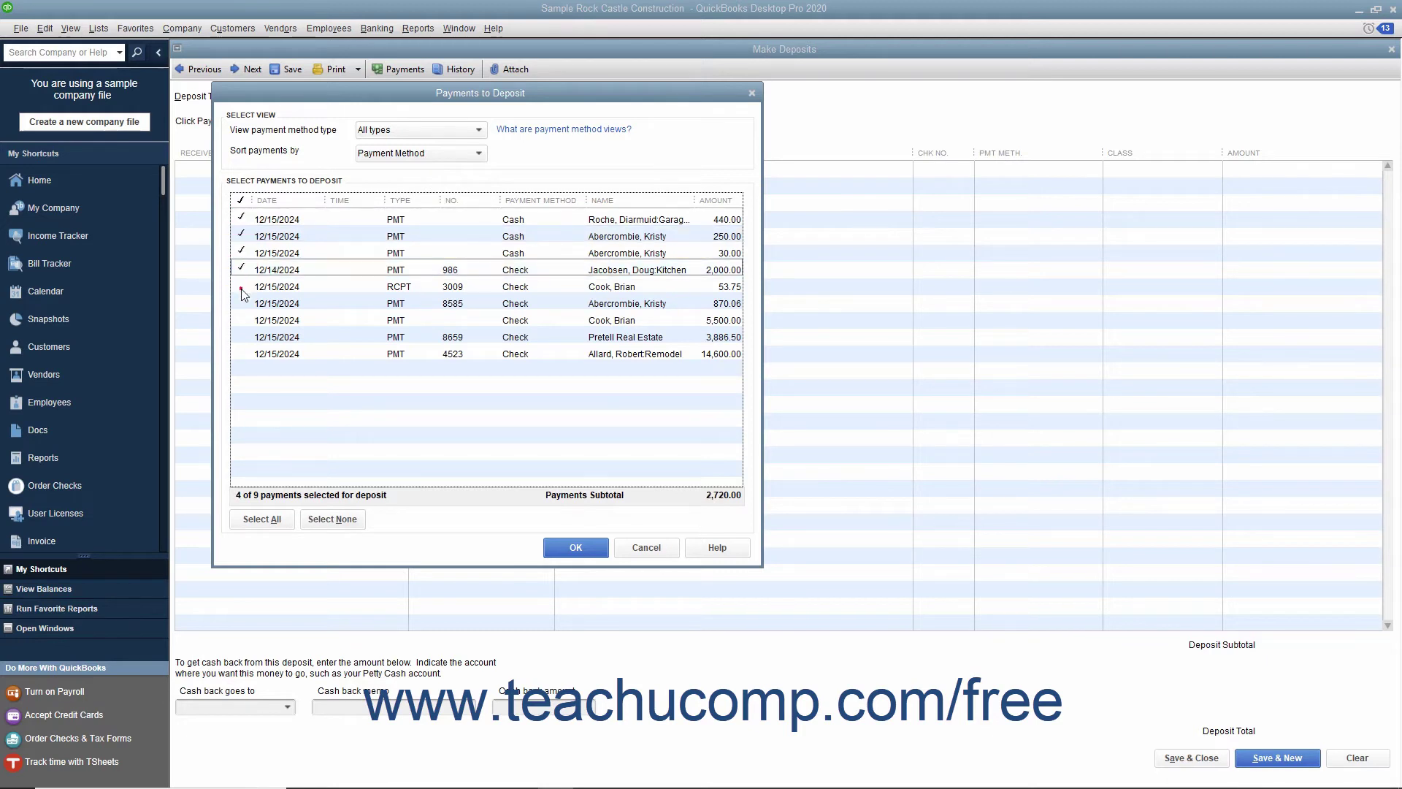
left_click(241, 286)
left_click(241, 320)
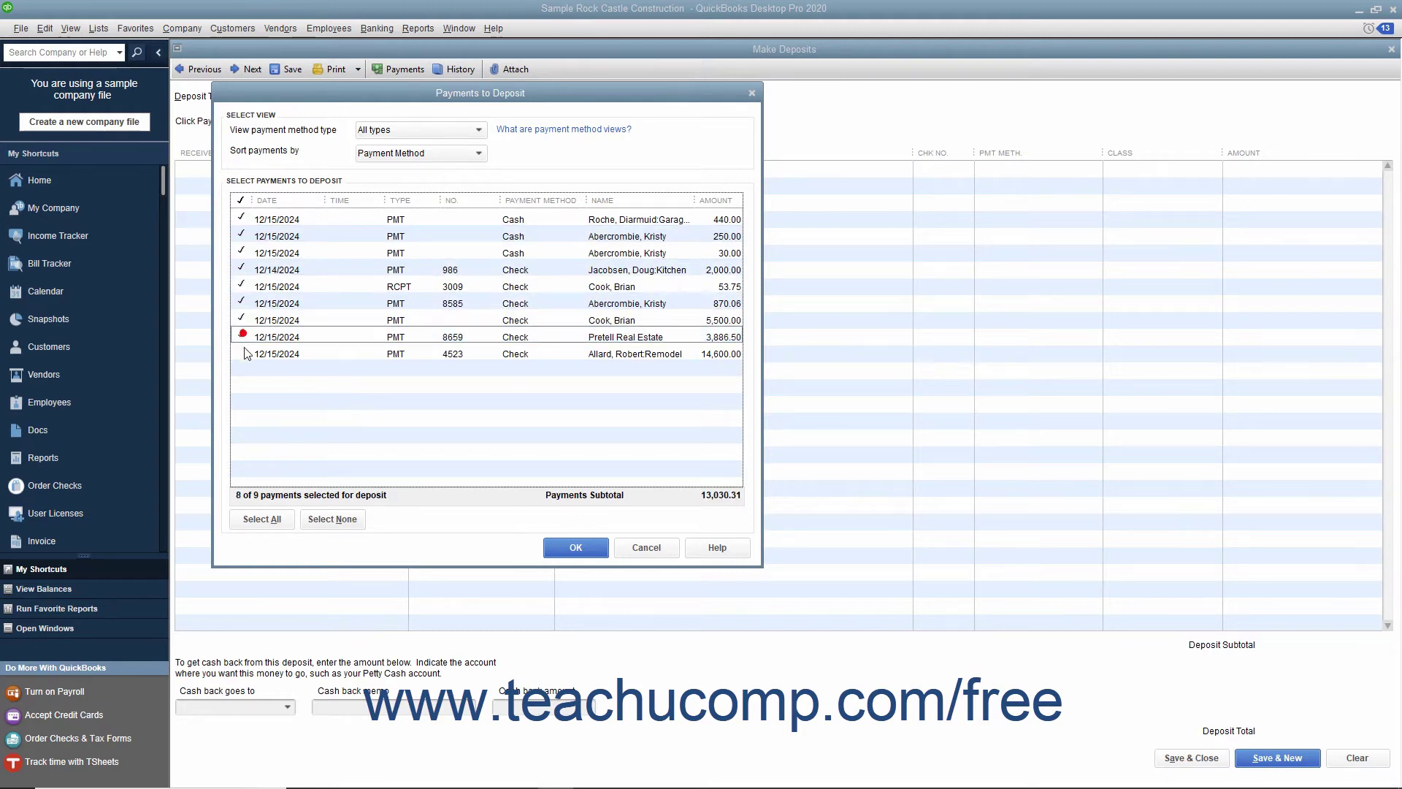
left_click(243, 354)
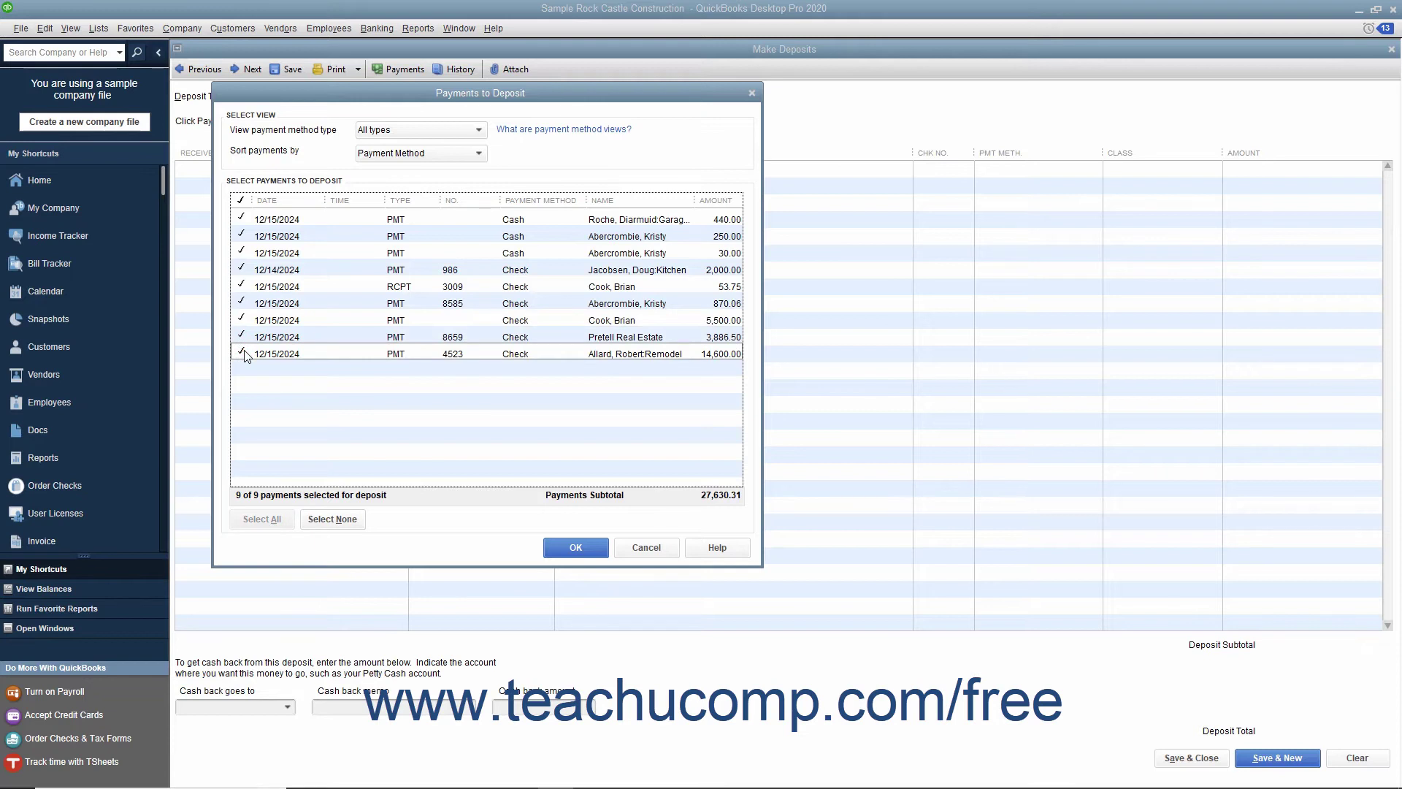
Move the marked payments onto the deposit, keep 10100 · Checking as the account, and date it 12/15/2024
left_click(558, 559)
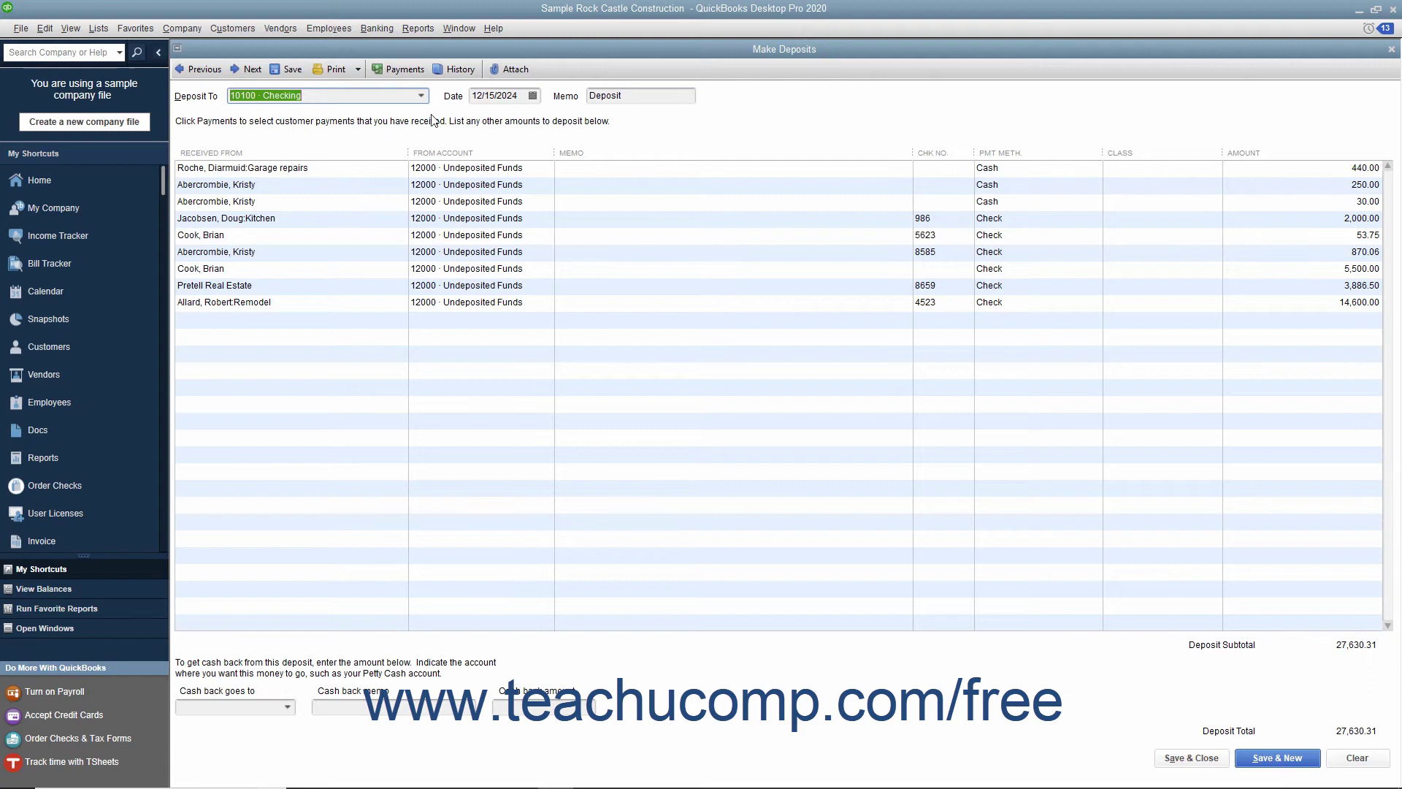
left_click(421, 95)
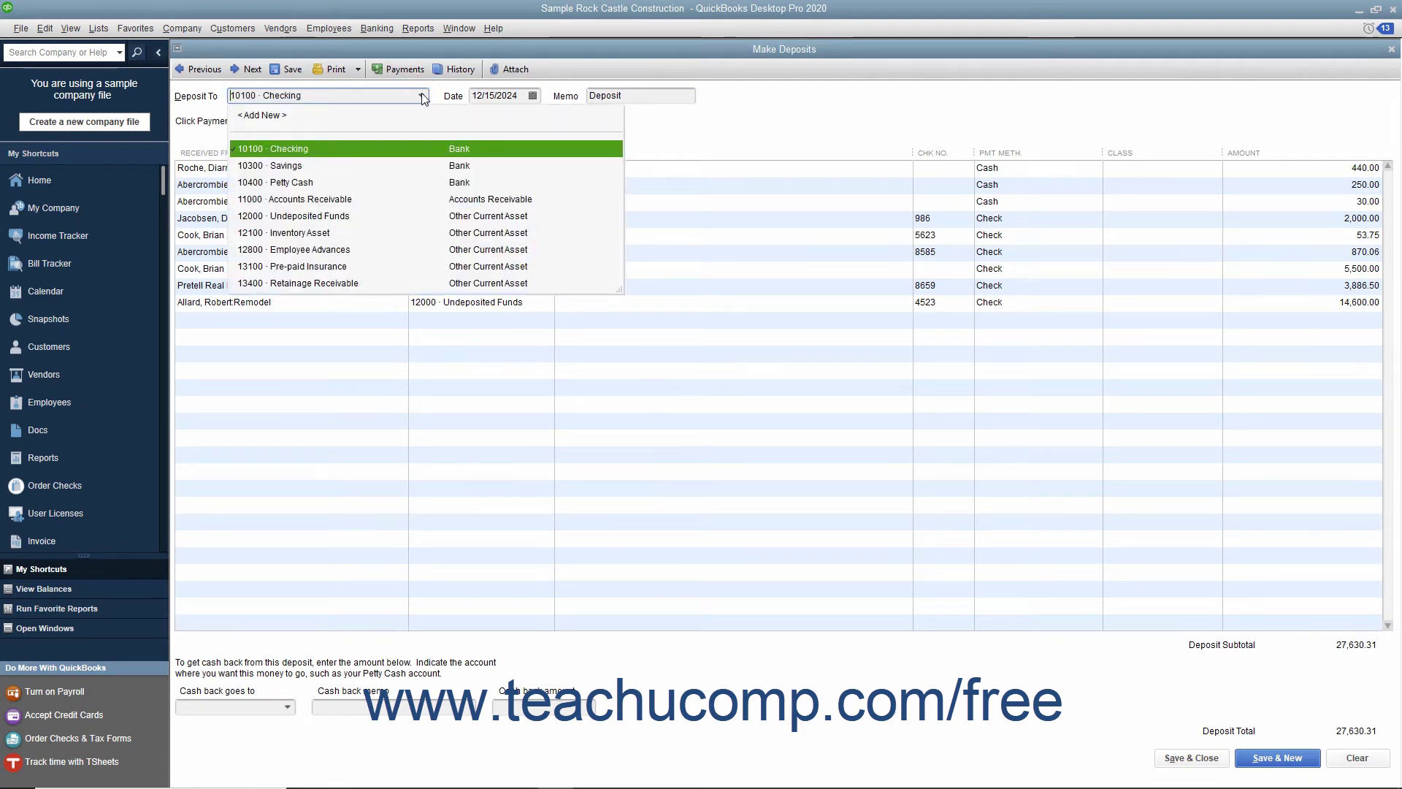
left_click(391, 146)
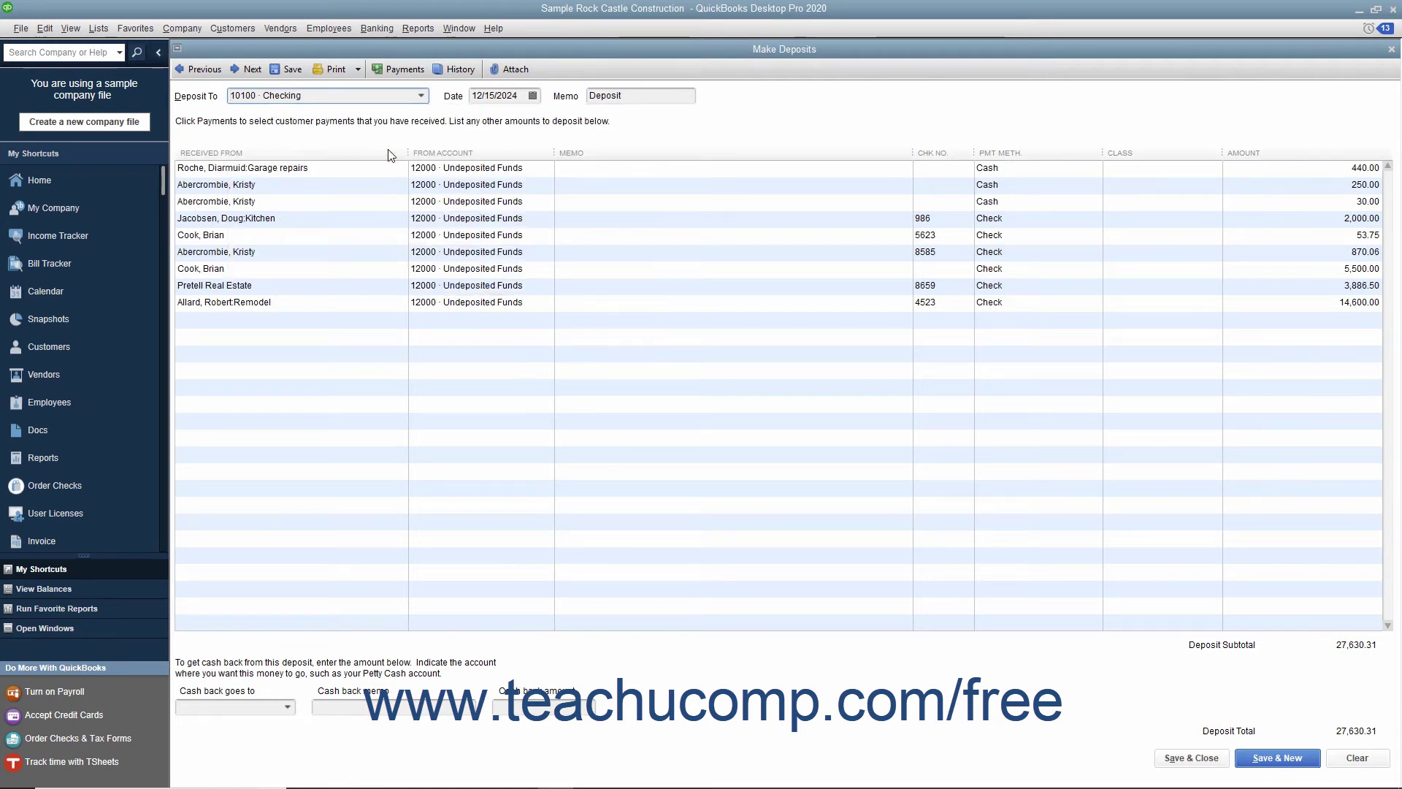
left_click(526, 96)
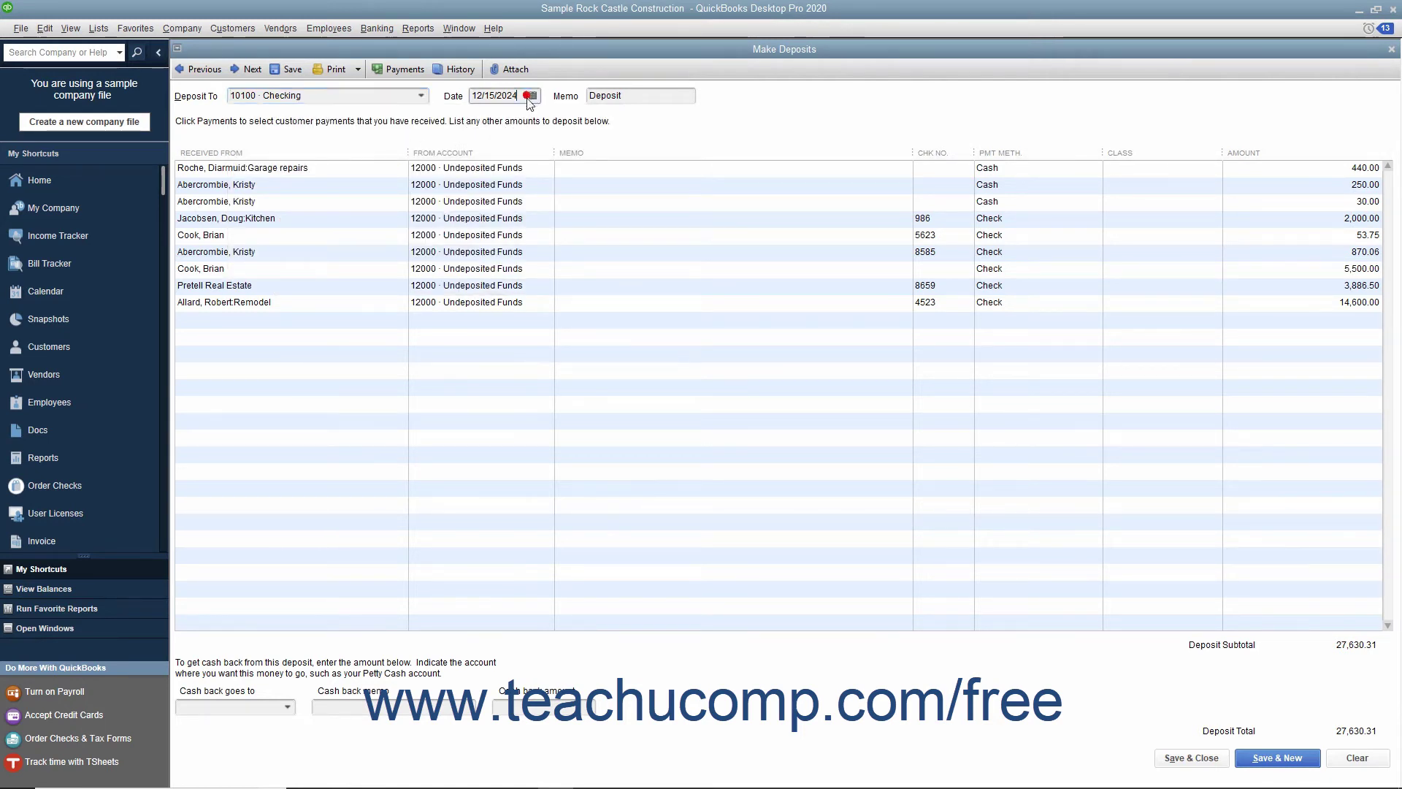
left_click(492, 196)
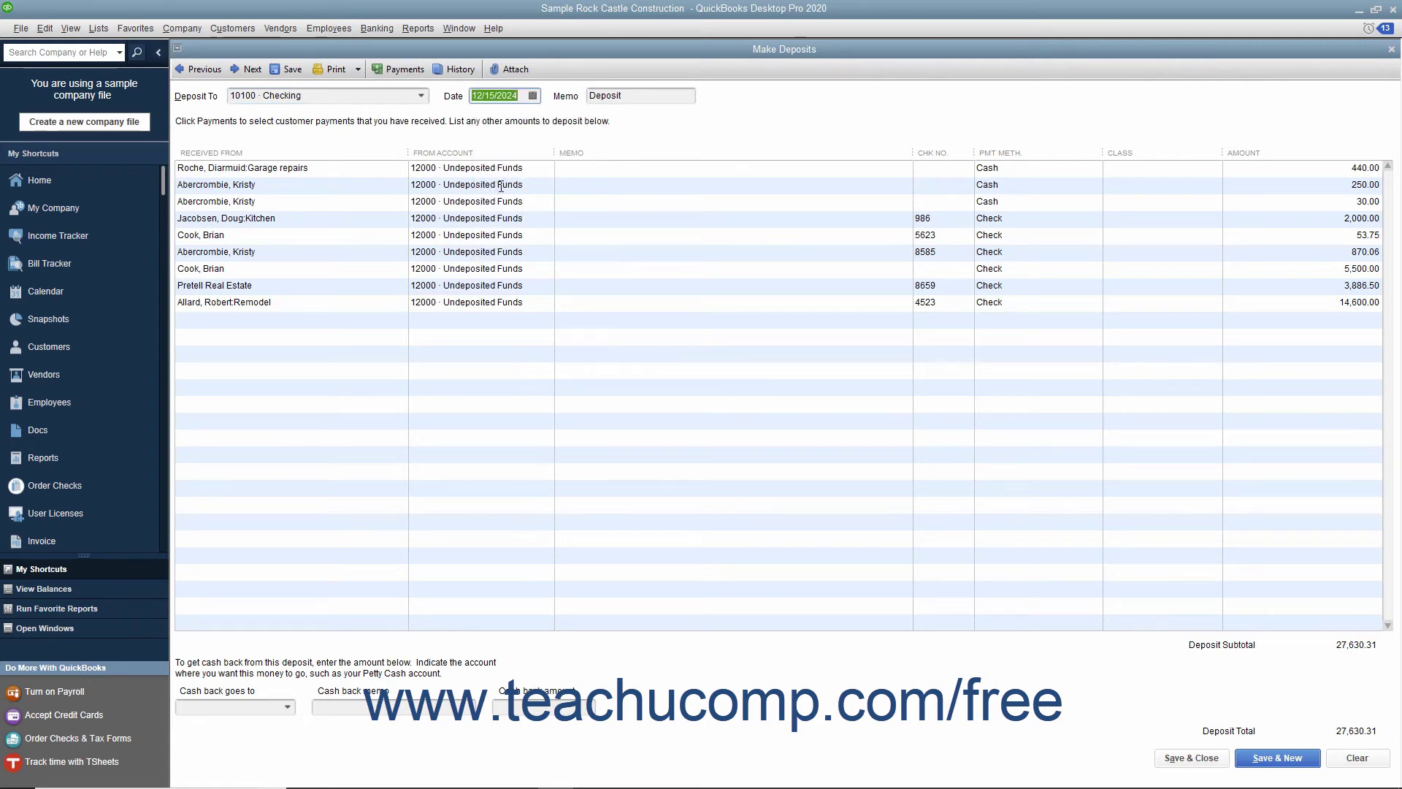
left_click(302, 322)
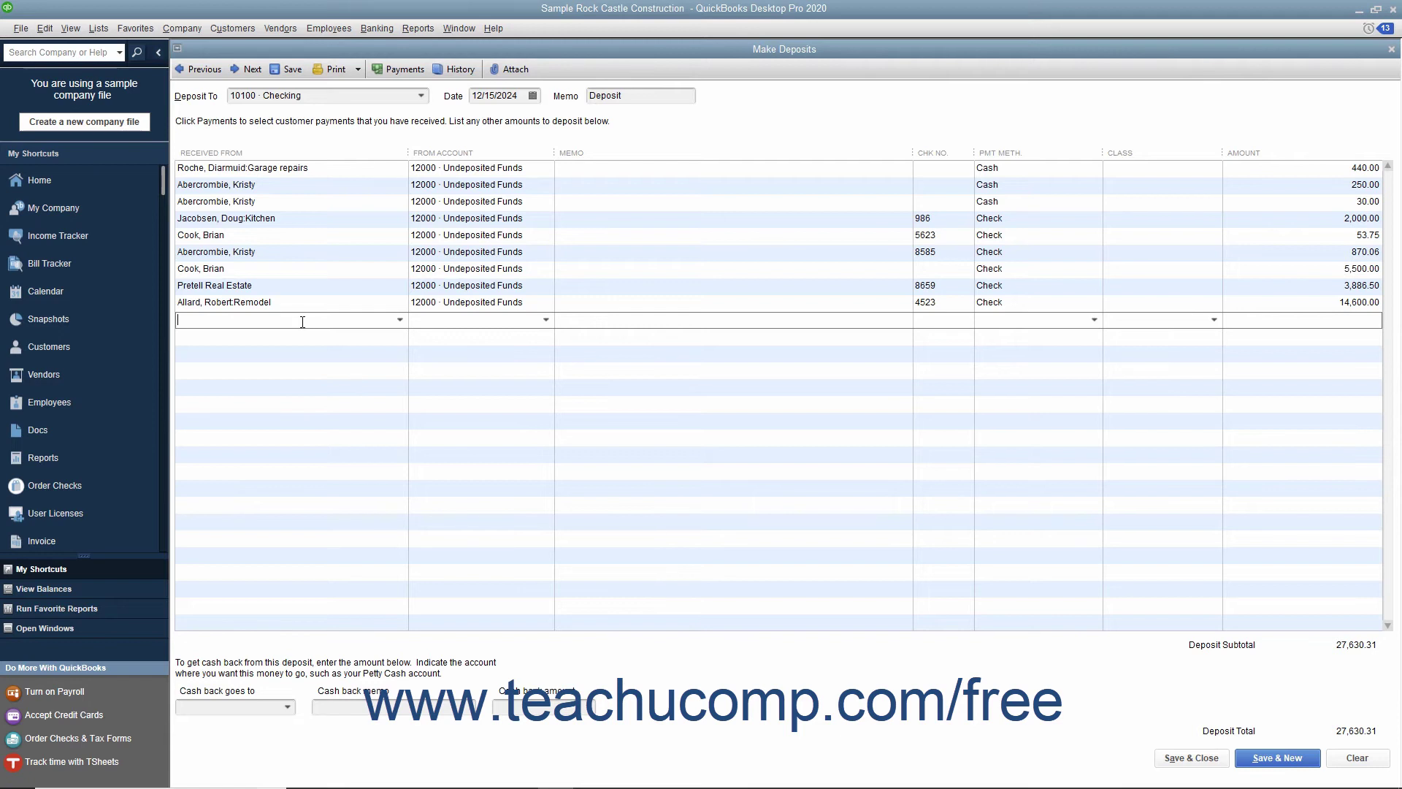
left_click(287, 707)
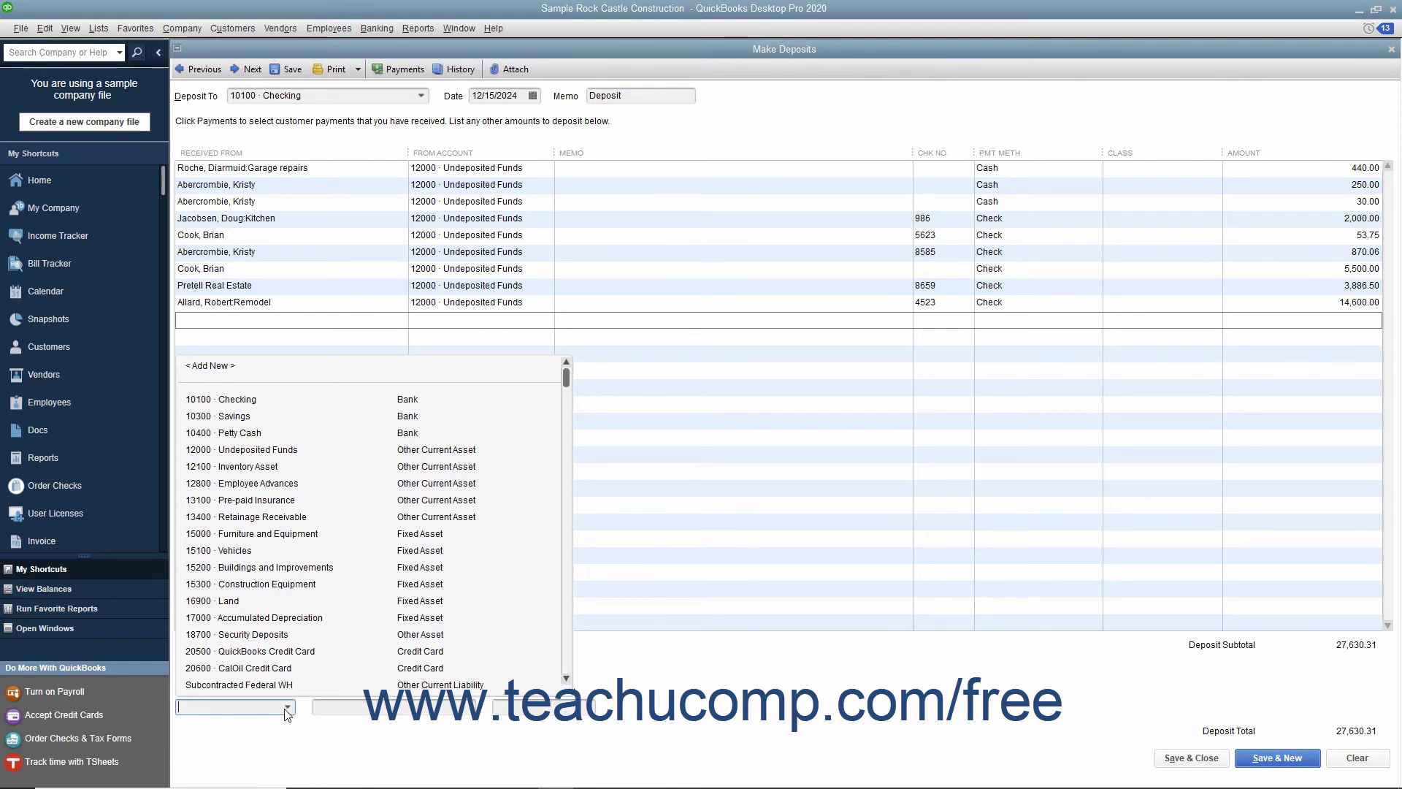
left_click(287, 707)
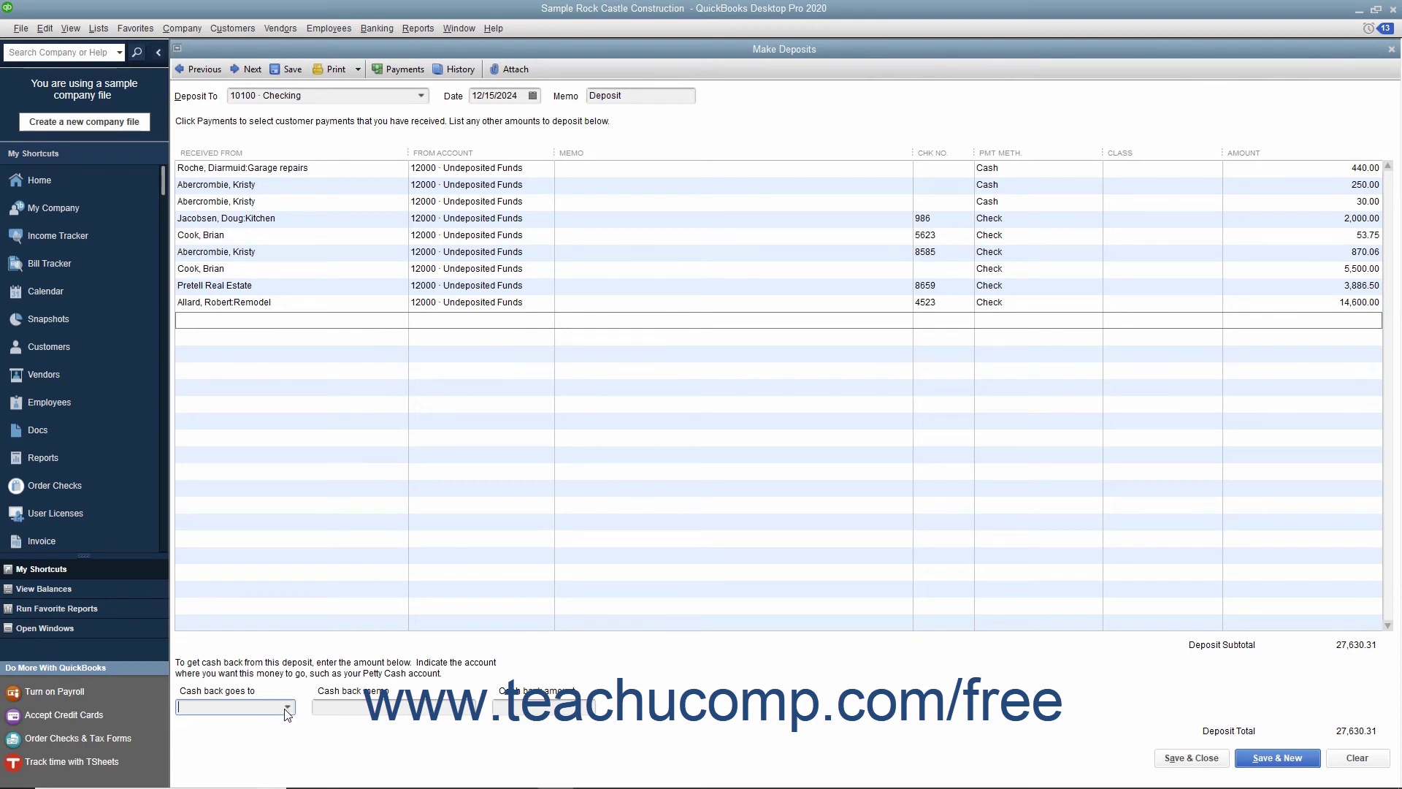
left_click(335, 705)
Skip cash back and printing, then Save & Close the 27,630.31 deposit
left_click(505, 705)
left_click(358, 70)
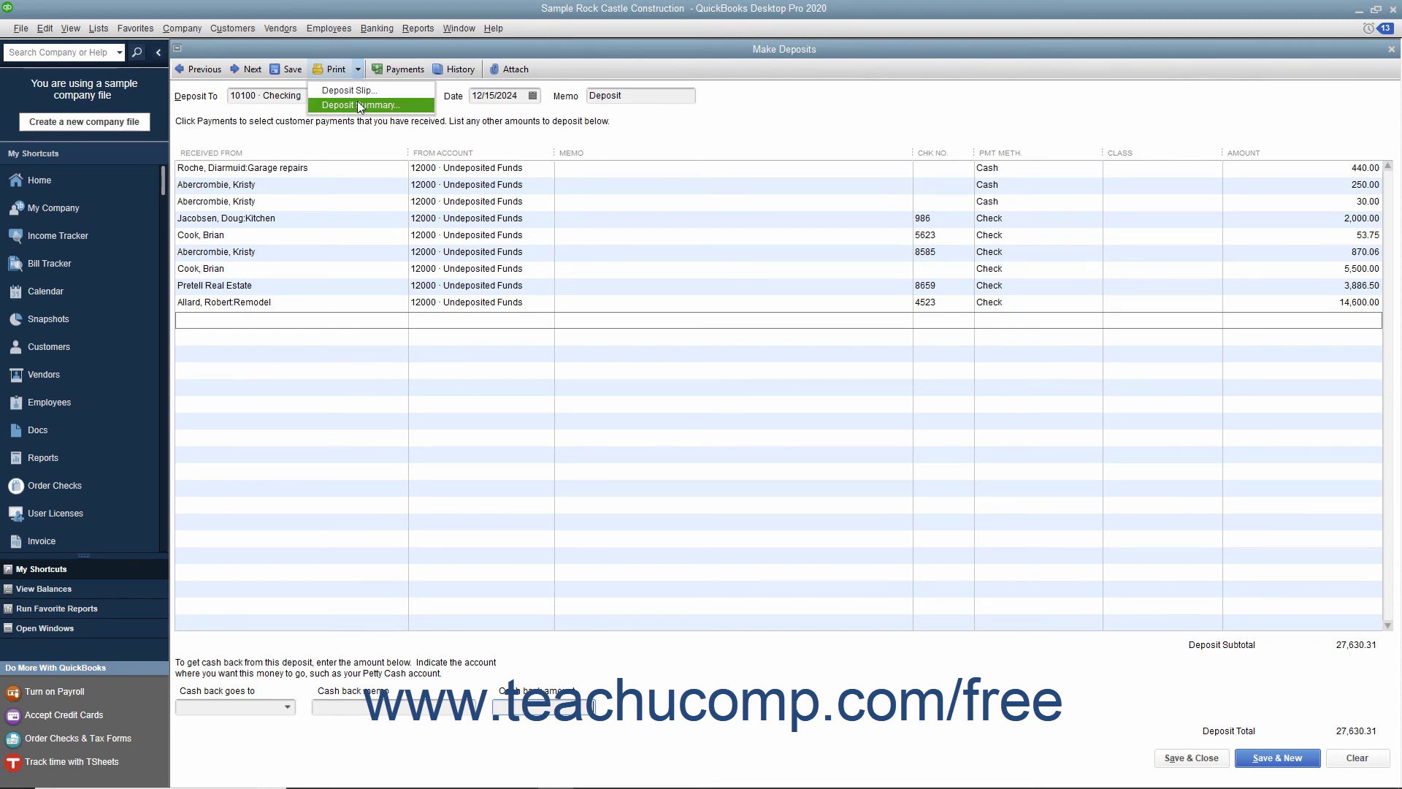
left_click(359, 70)
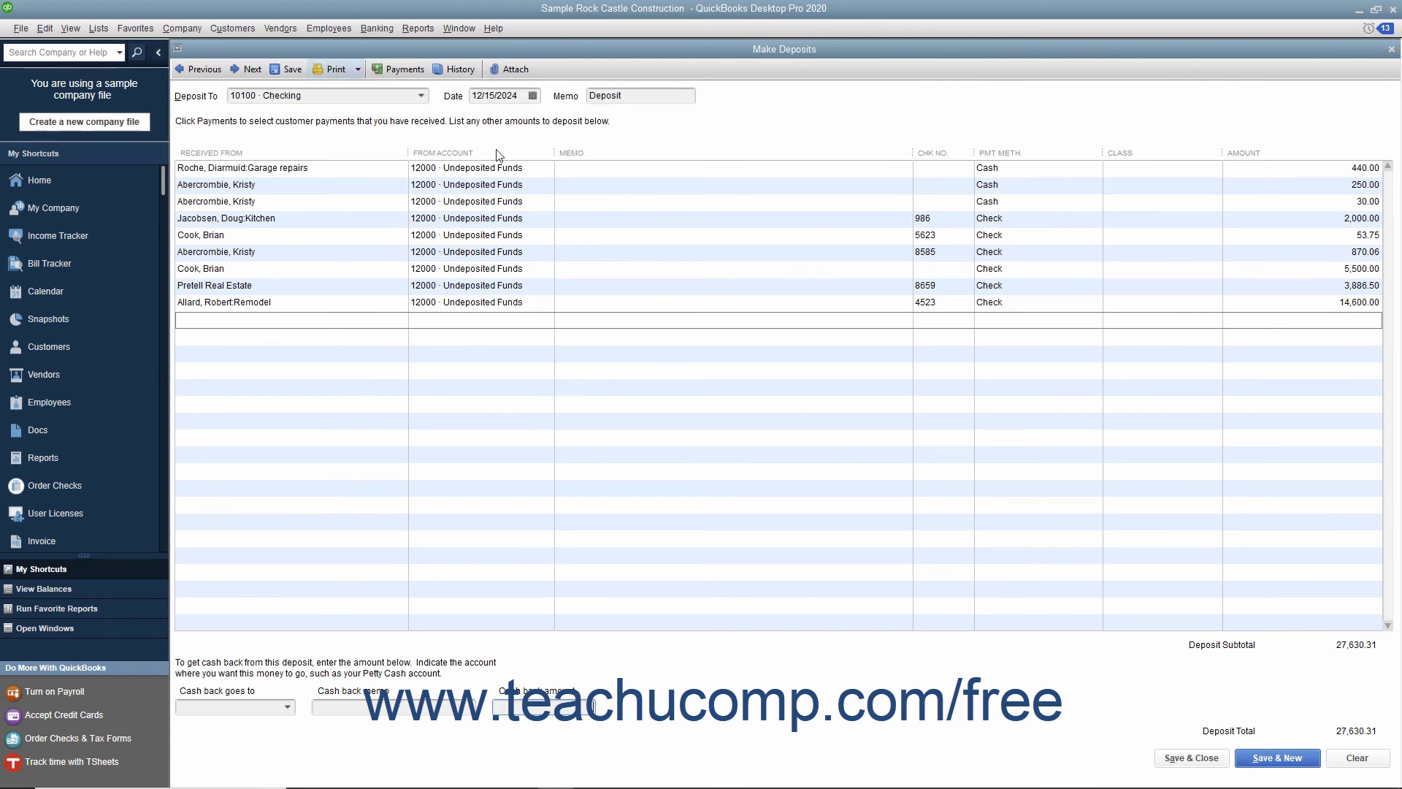
left_click(1170, 761)
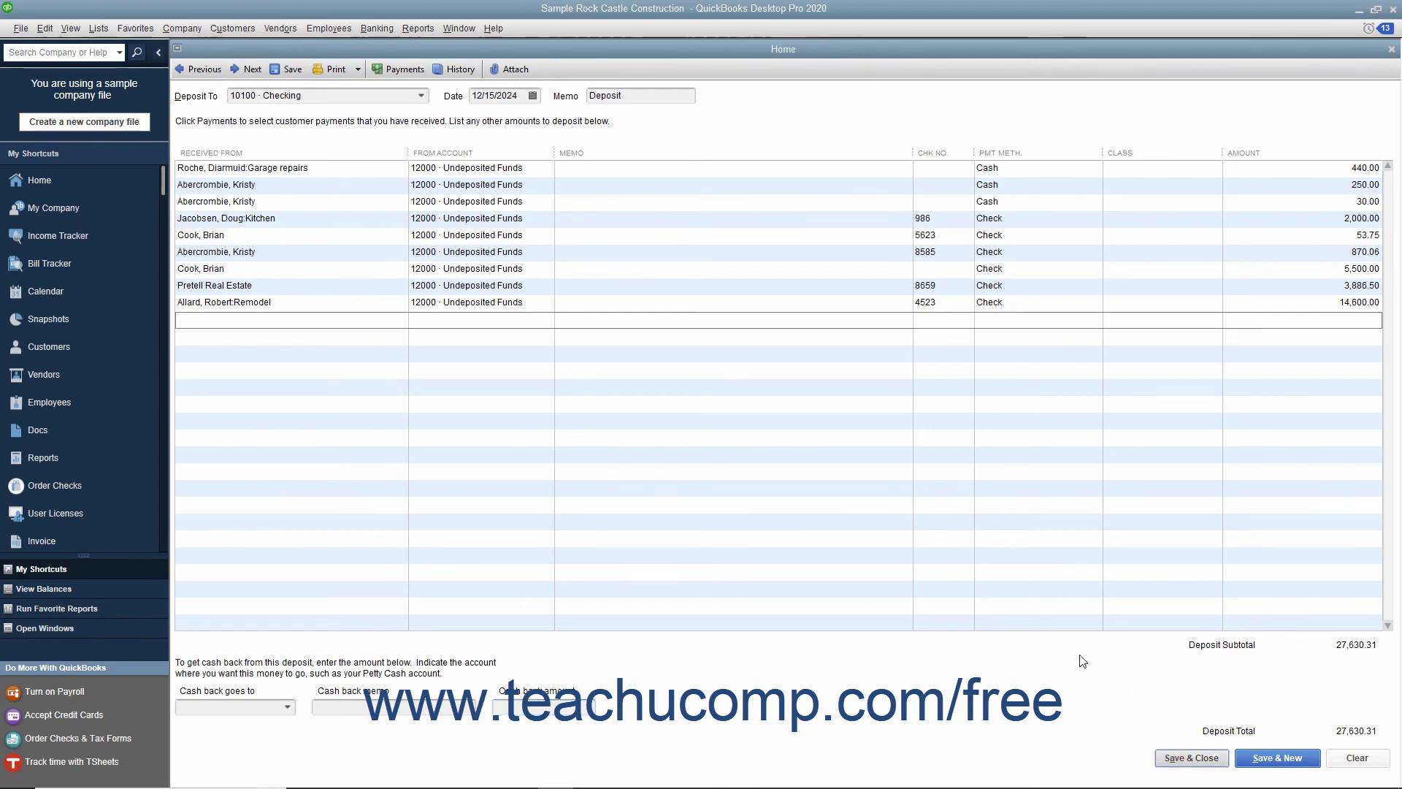